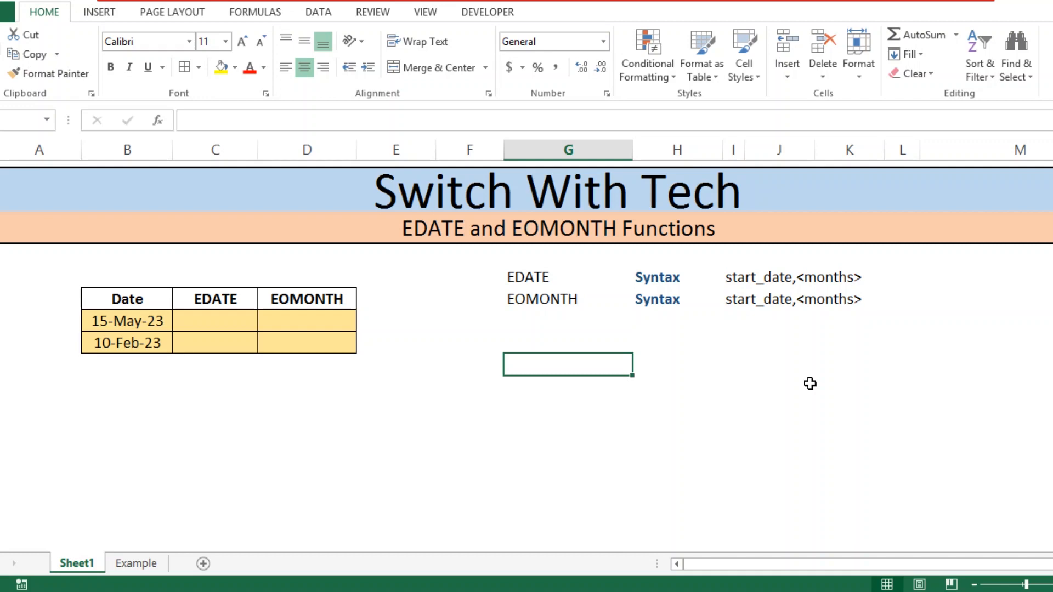
click(521, 279)
click(520, 392)
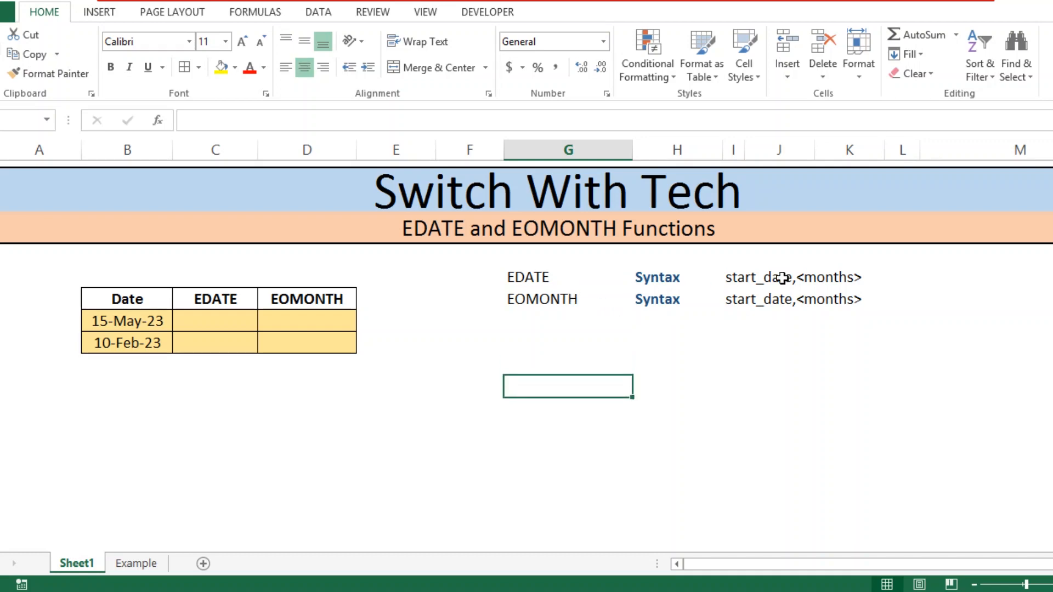
click(763, 279)
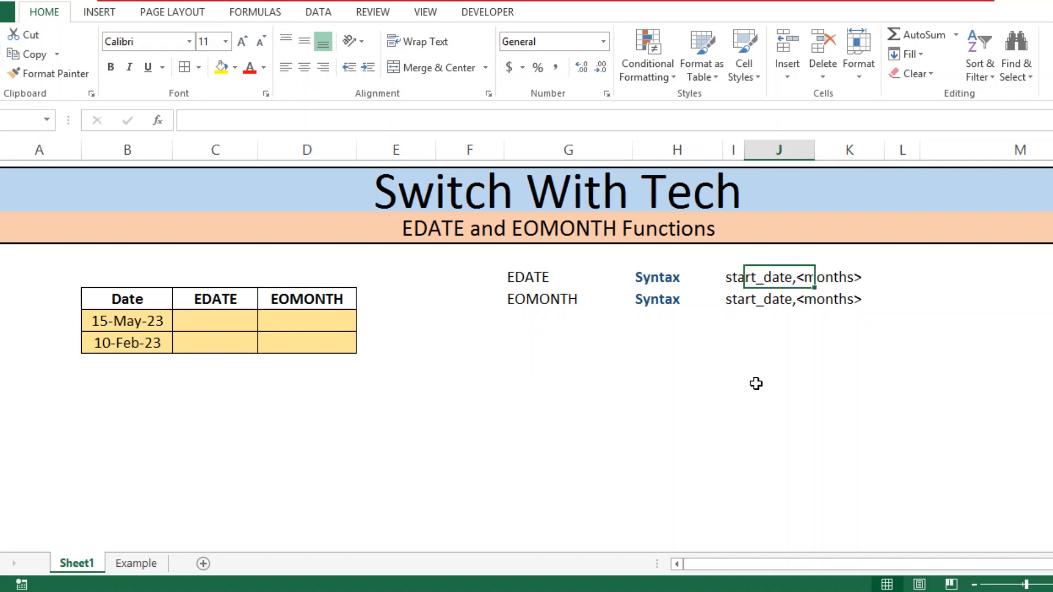
click(738, 281)
click(735, 362)
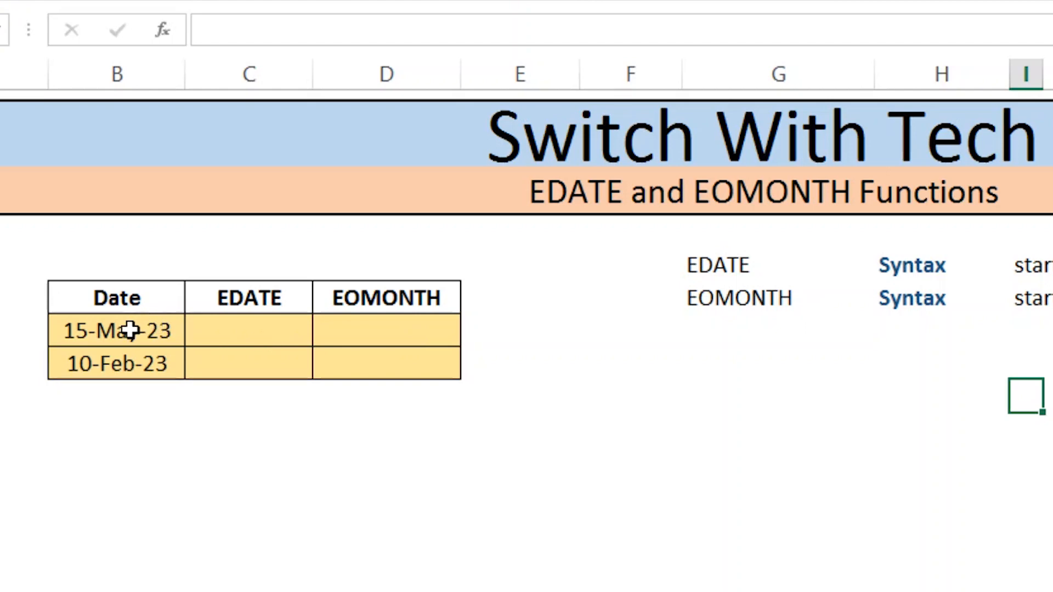
drag(130, 330, 134, 359)
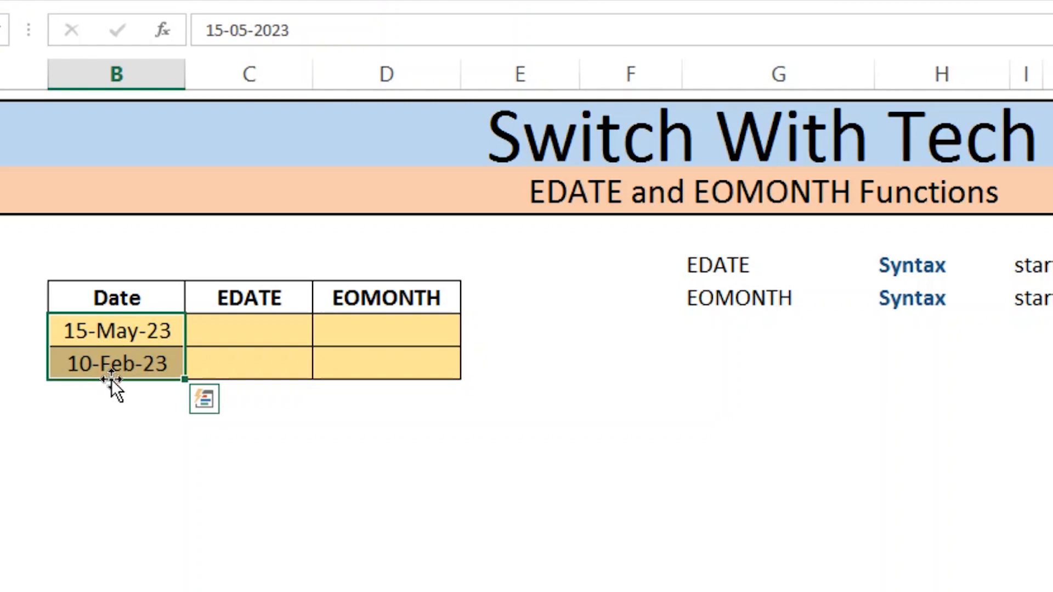
Enter =EDATE(B8,2) in the EDATE column cell for 15-May-23
click(233, 334)
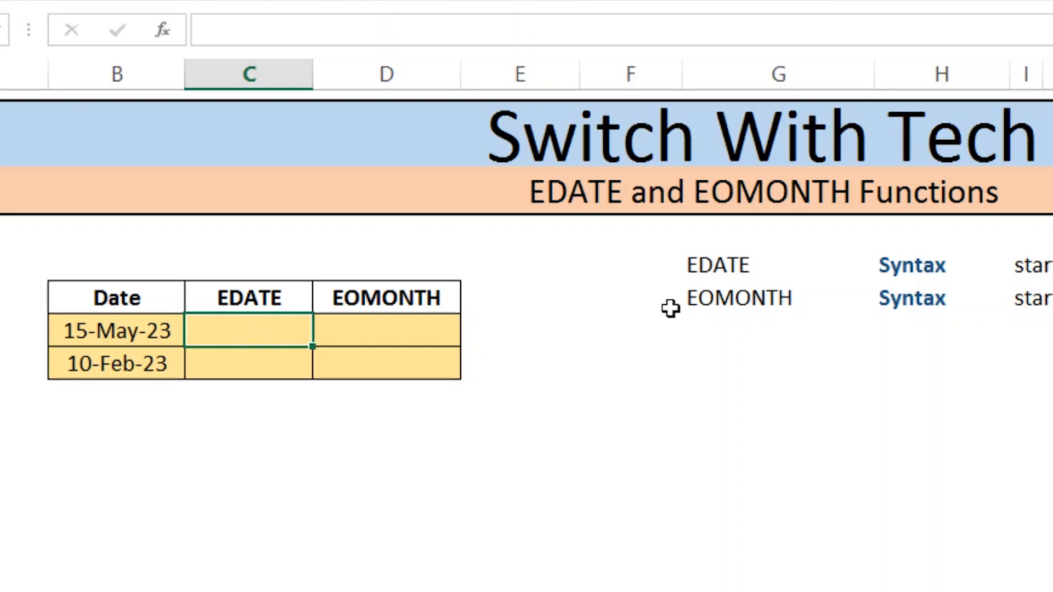
text(=)
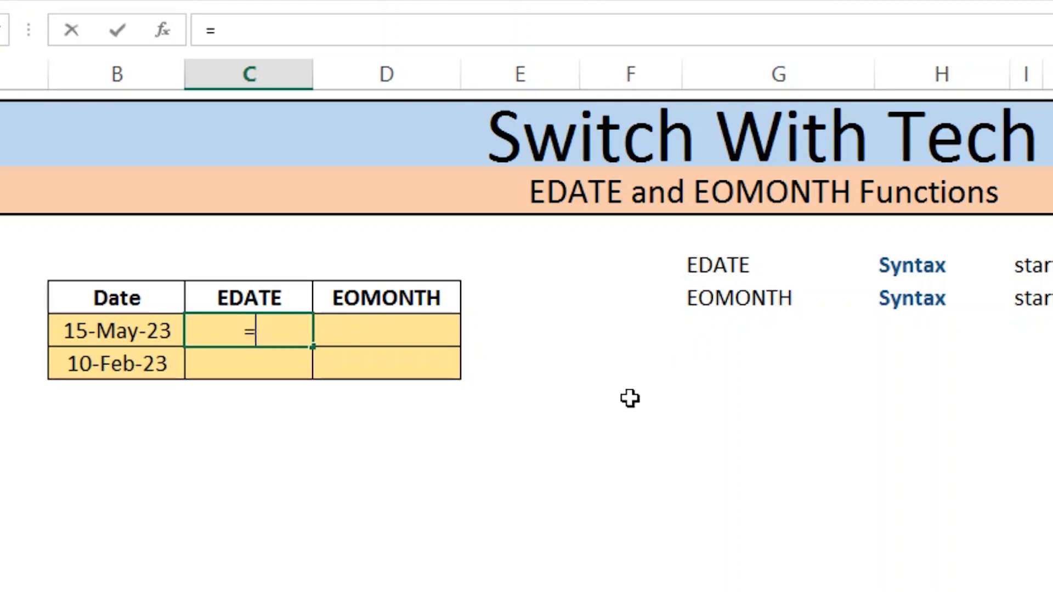
text(edat)
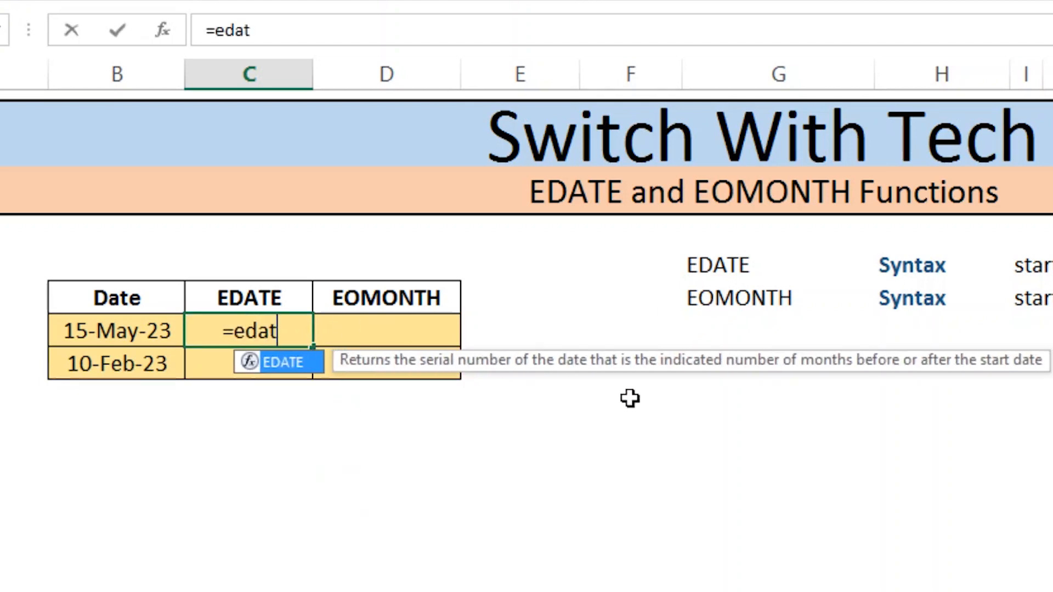
key(Tab)
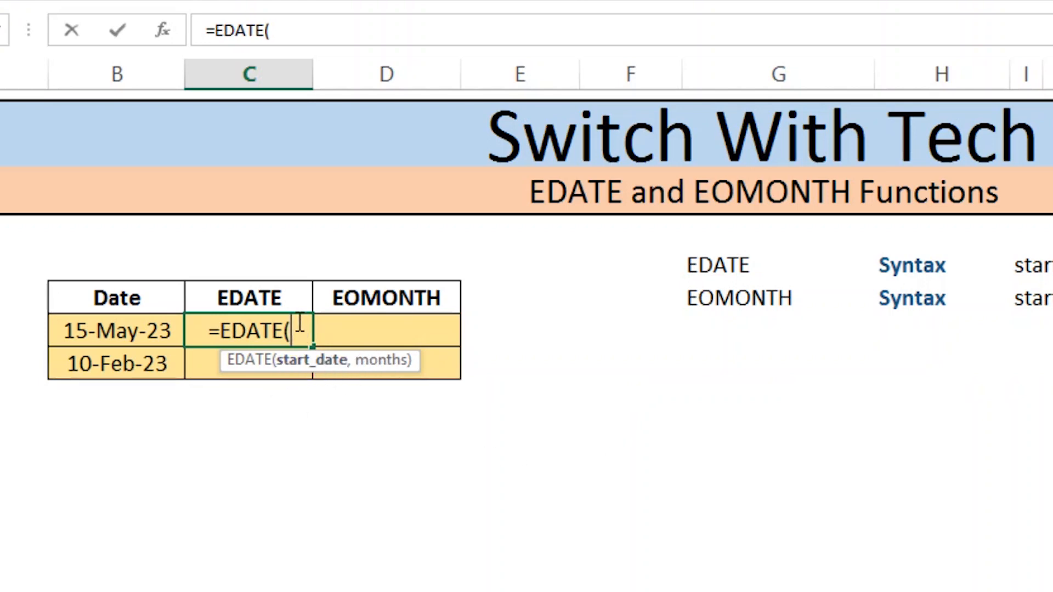
key(Left)
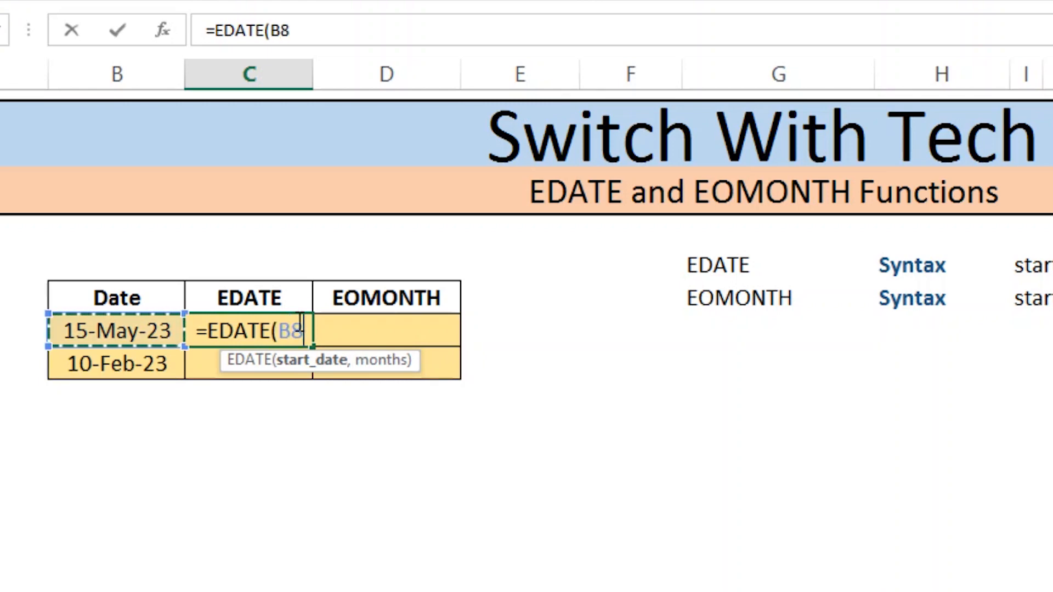
text(,)
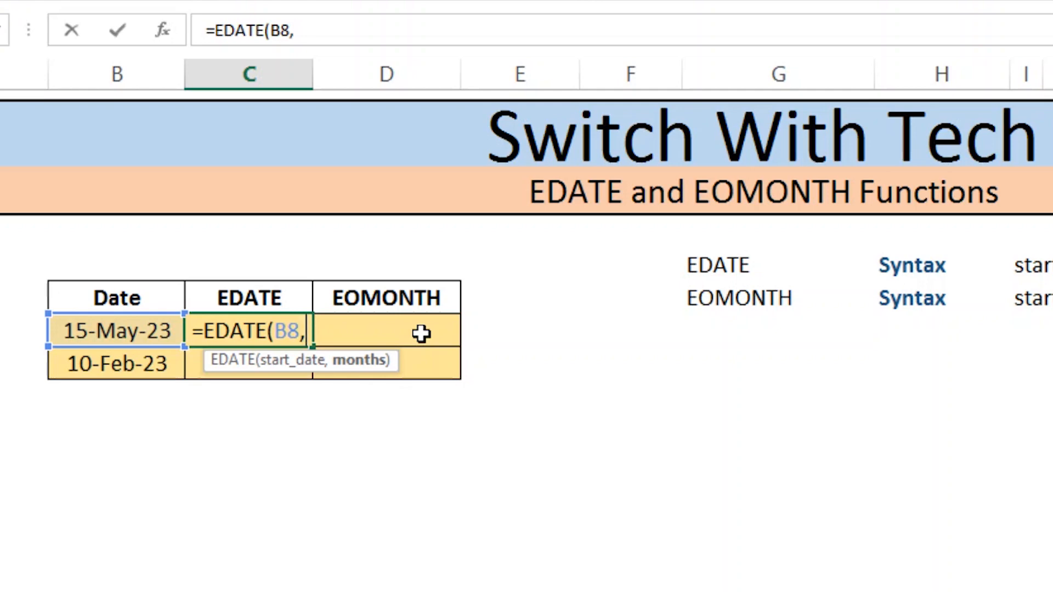
text(2)
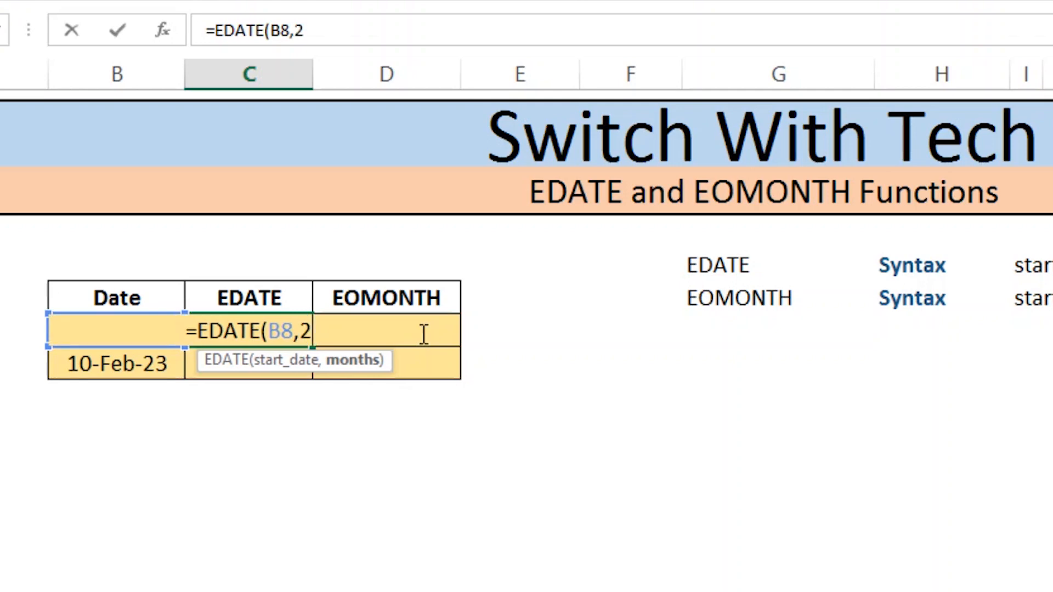
text())
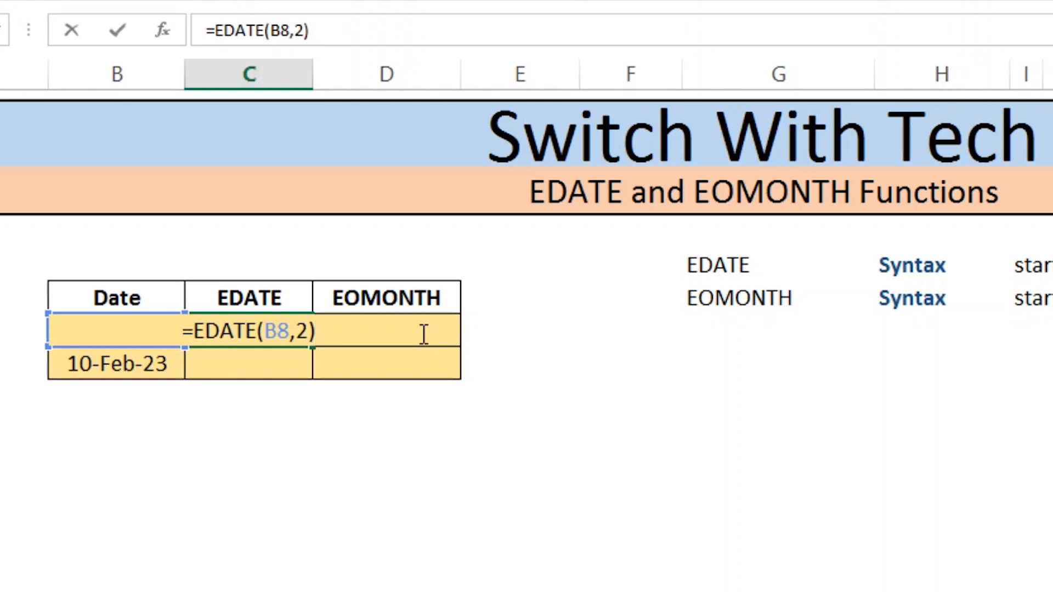
key(Return)
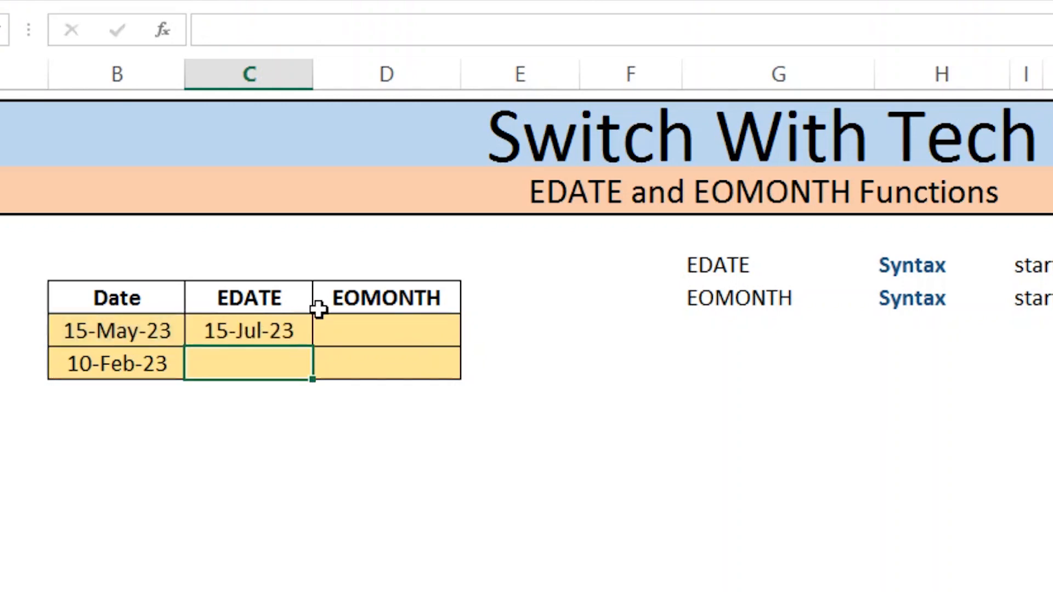
click(245, 331)
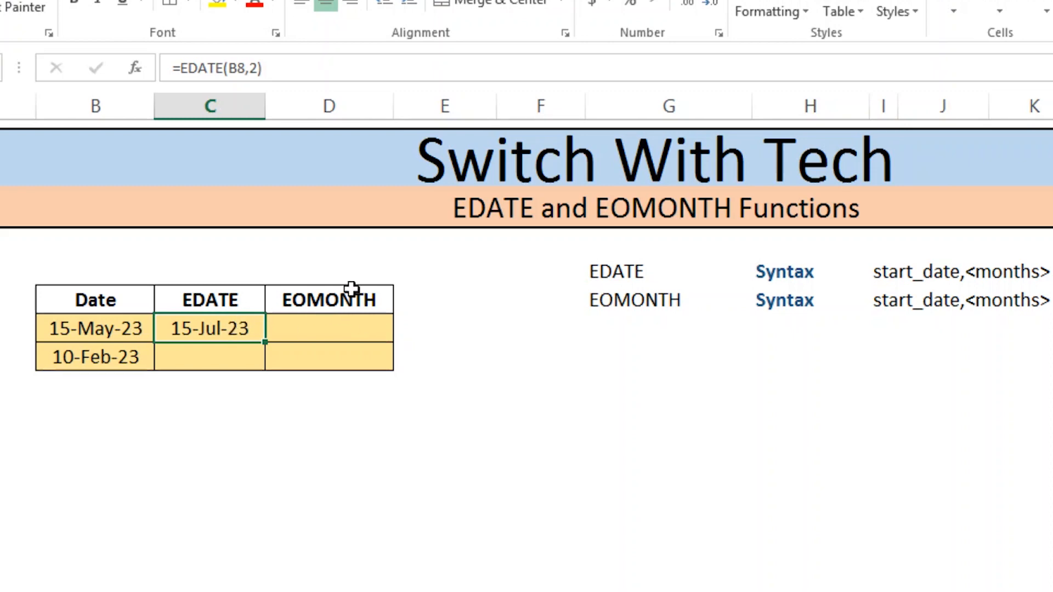
click(341, 302)
click(257, 309)
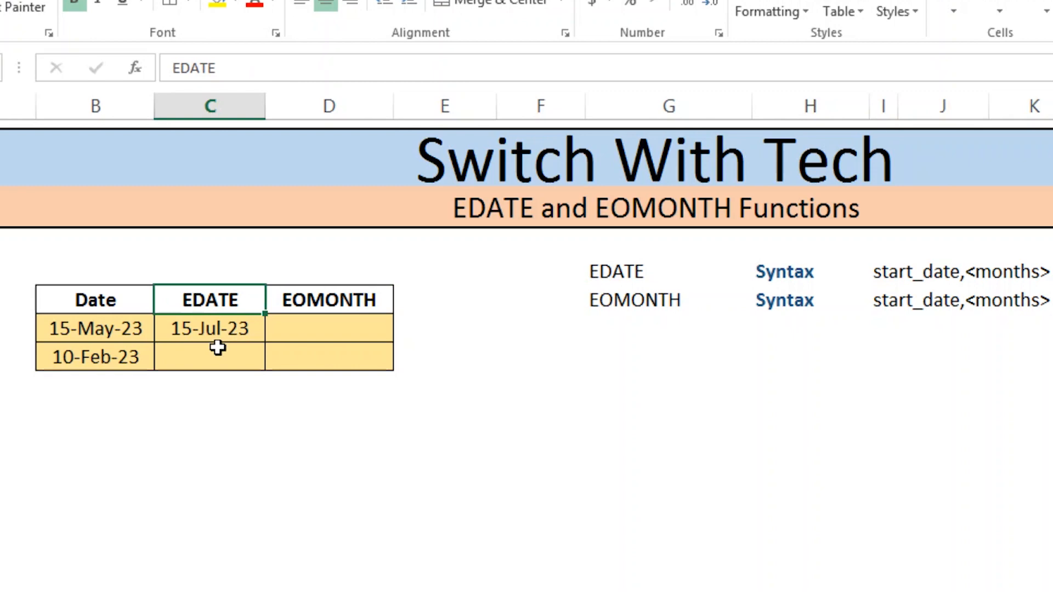
click(217, 350)
Change the months argument of the EDATE formula in C8 to -2
click(213, 329)
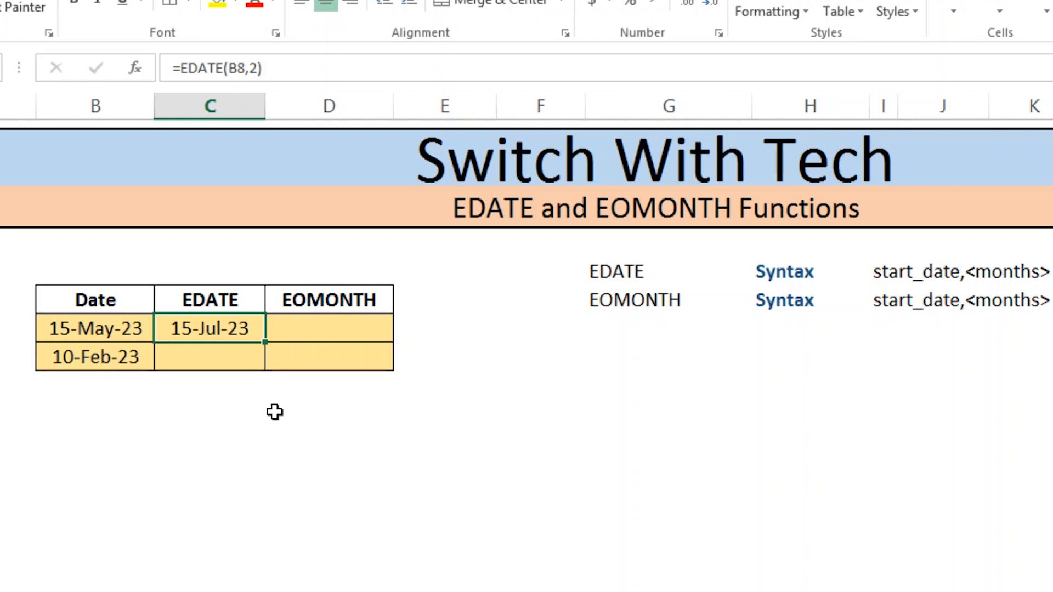
key(F2)
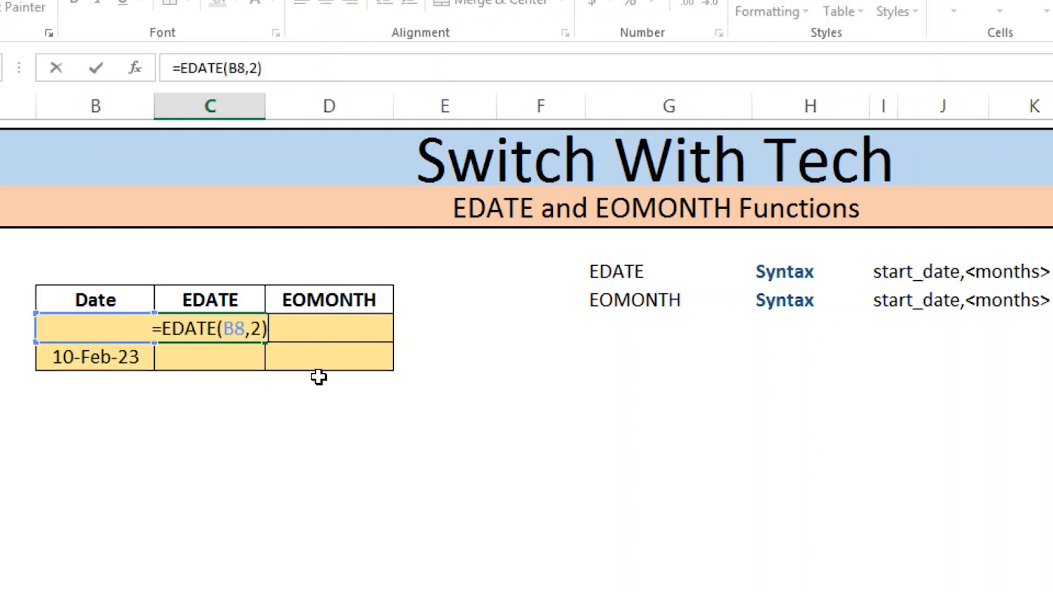
key(Left)
key(Left)
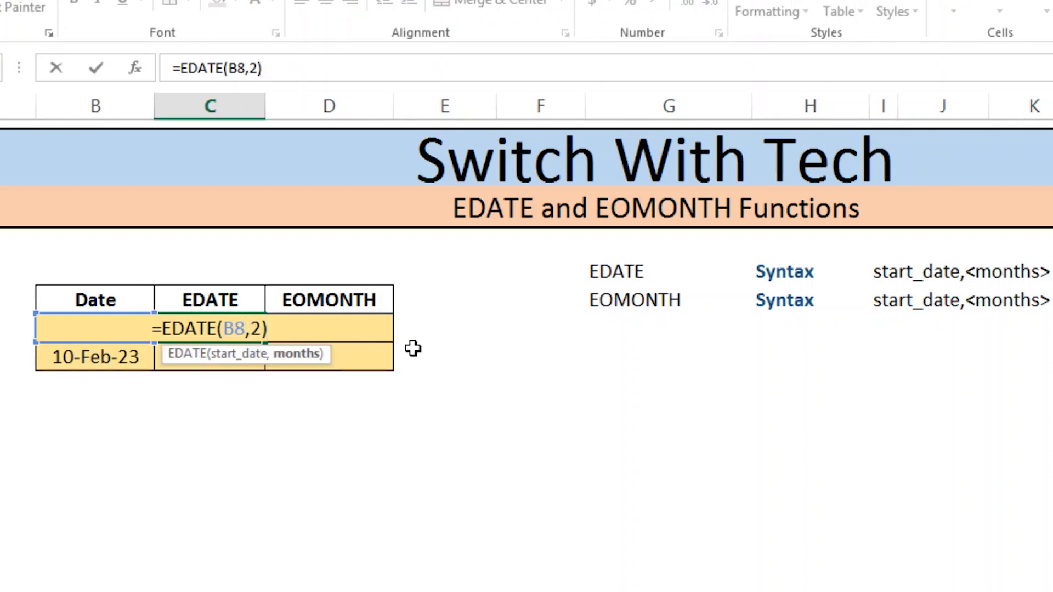
text(-)
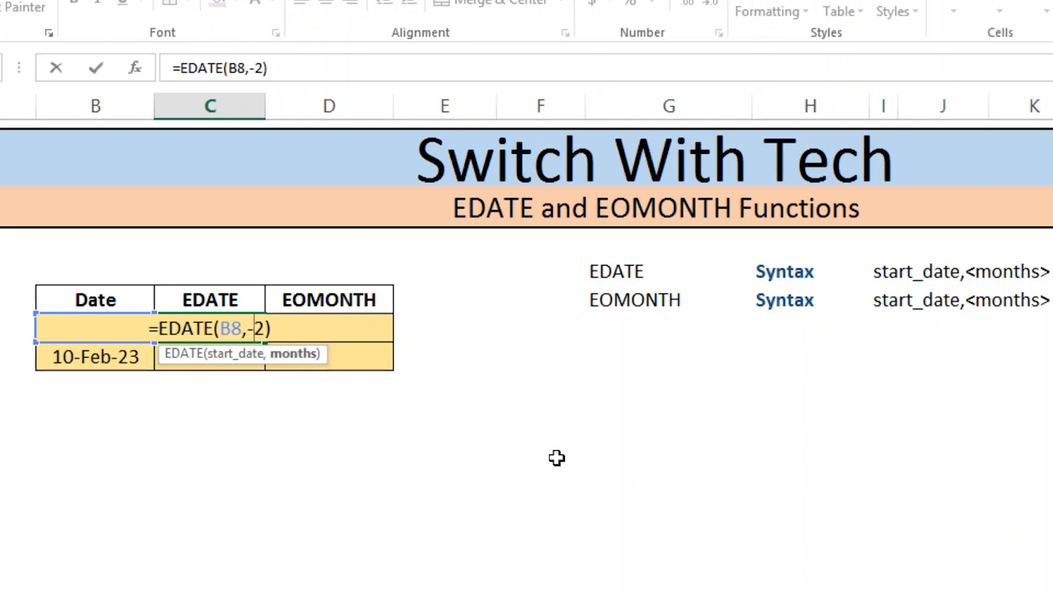
key(Return)
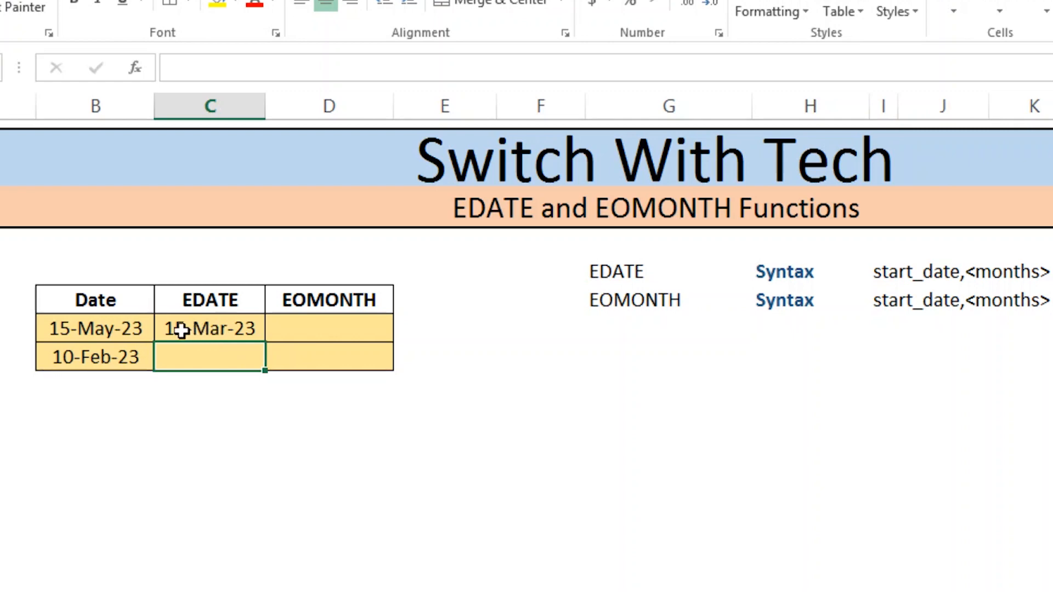
Copy the EDATE formula from C8 into C9 for the 10-Feb-23 row
click(242, 319)
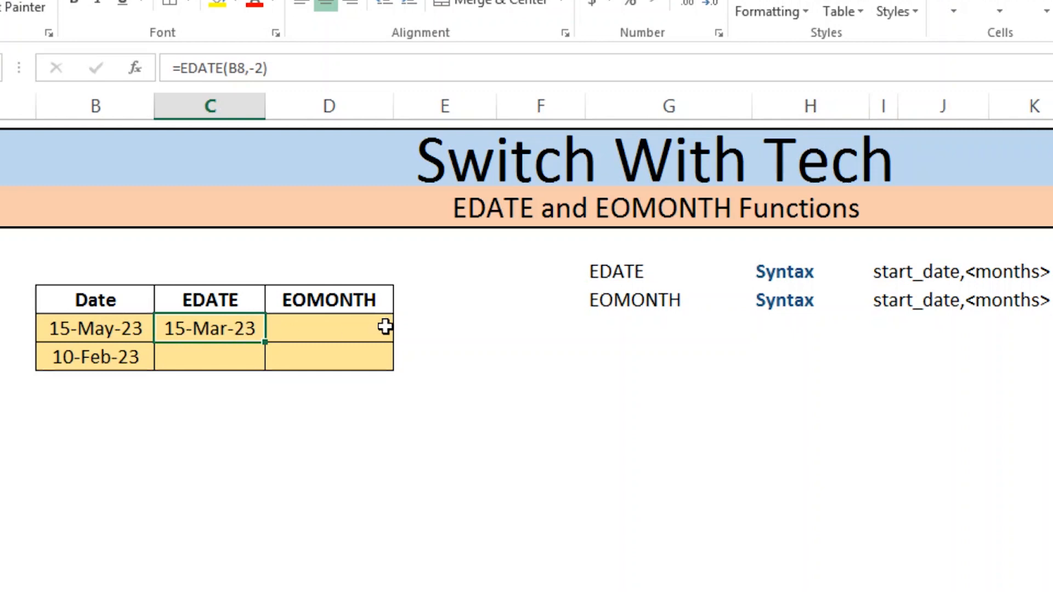
key(ctrl+c)
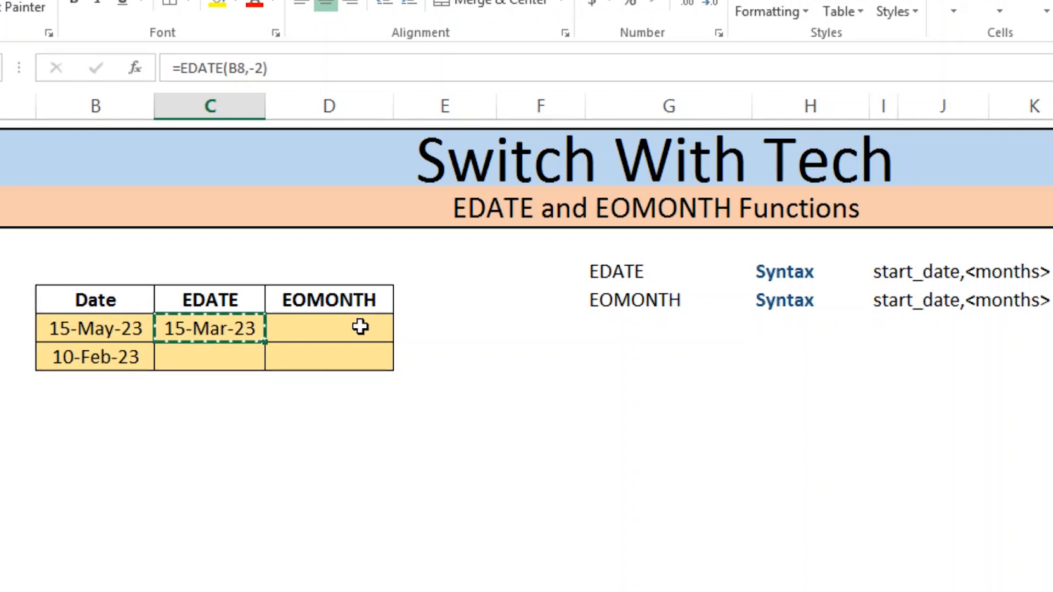
key(Down)
key(ctrl+v)
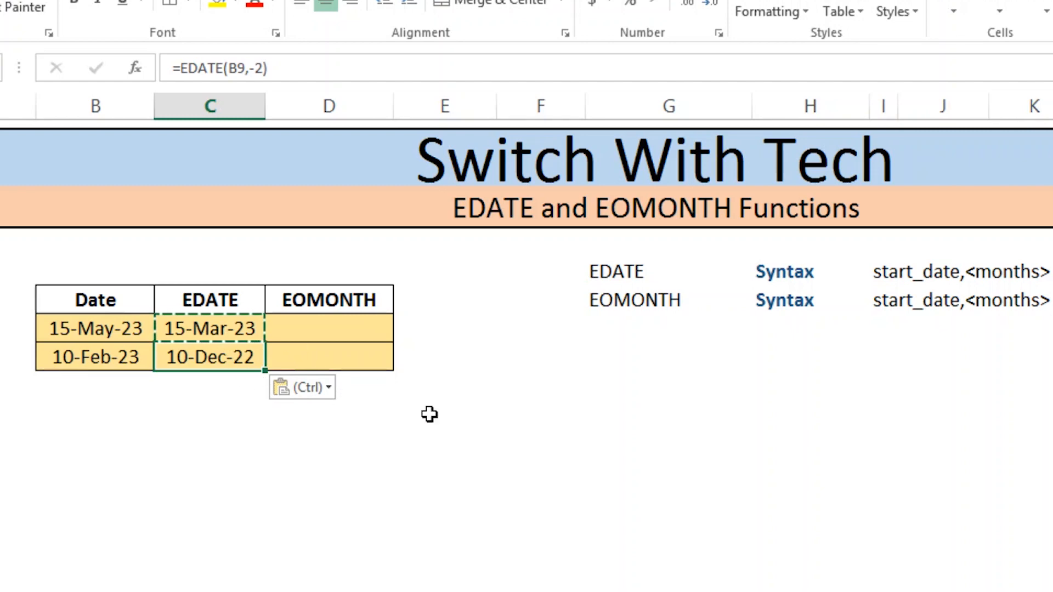
key(Escape)
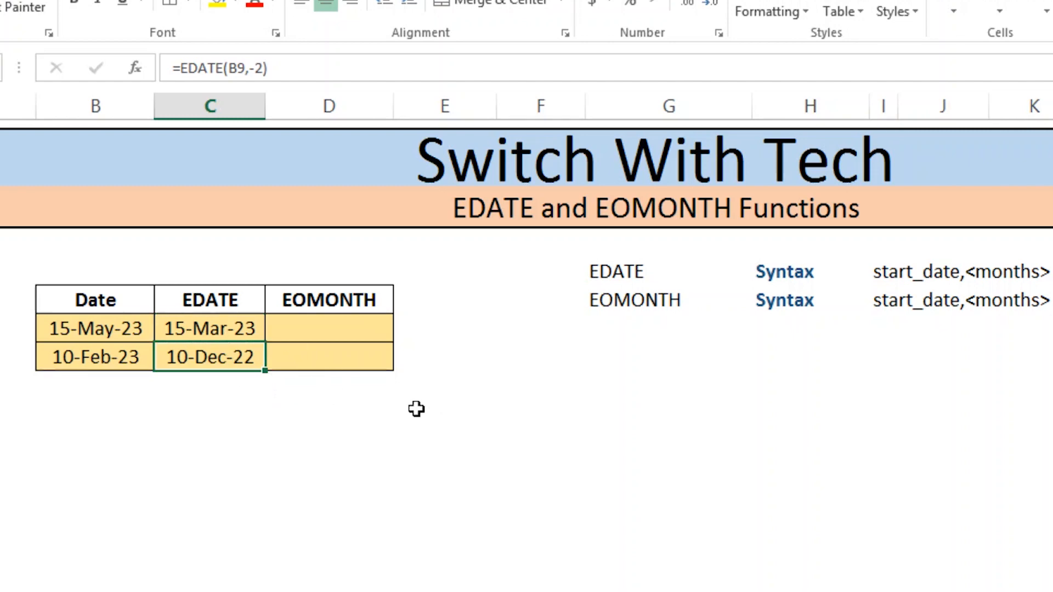
click(202, 332)
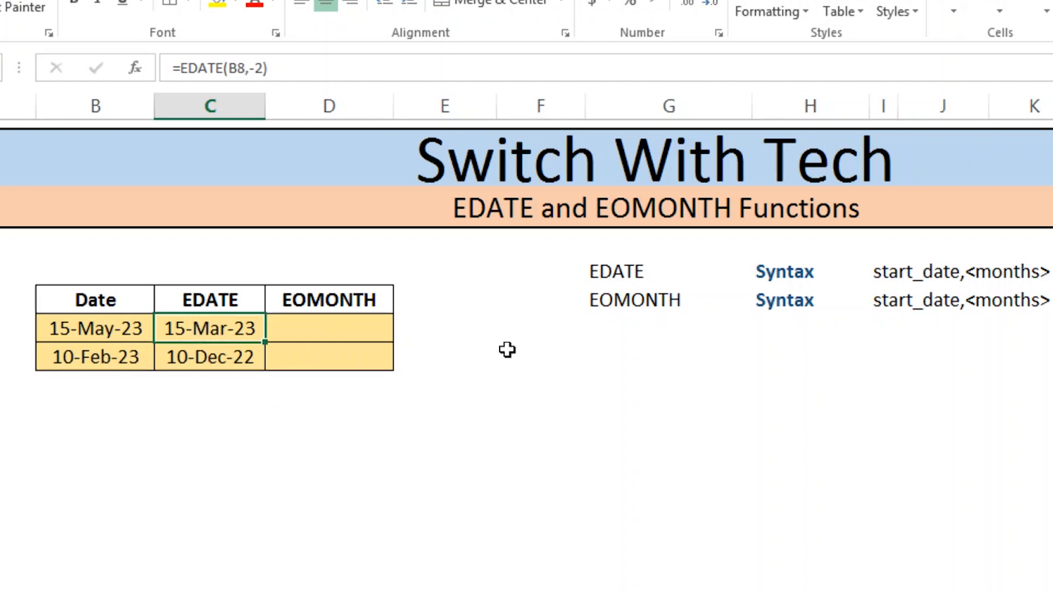
Enter =EOMONTH(B8,1) in the EOMONTH column cell for 15-May-23
click(336, 323)
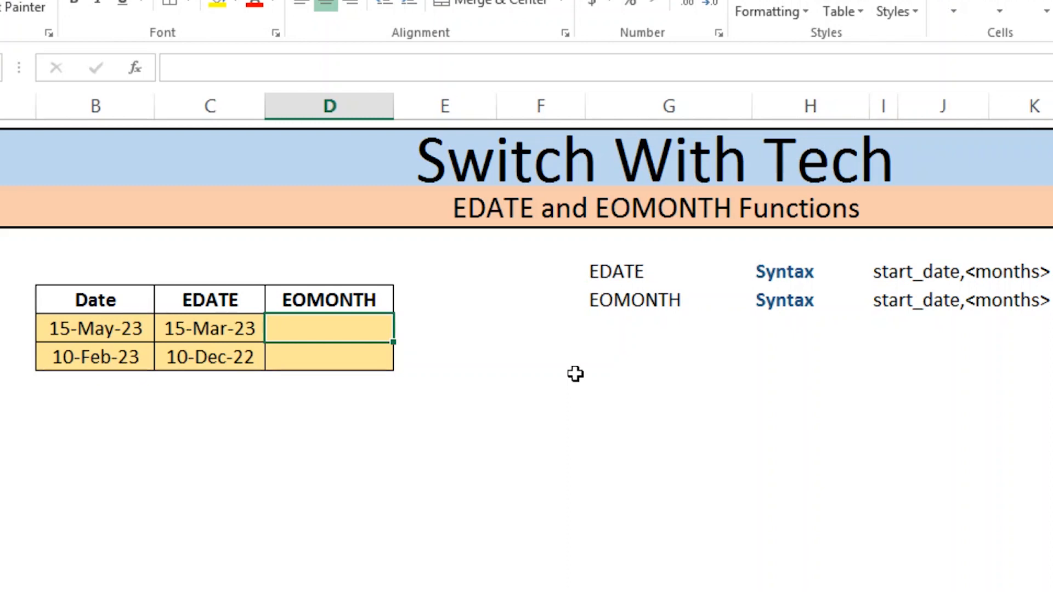
text(=)
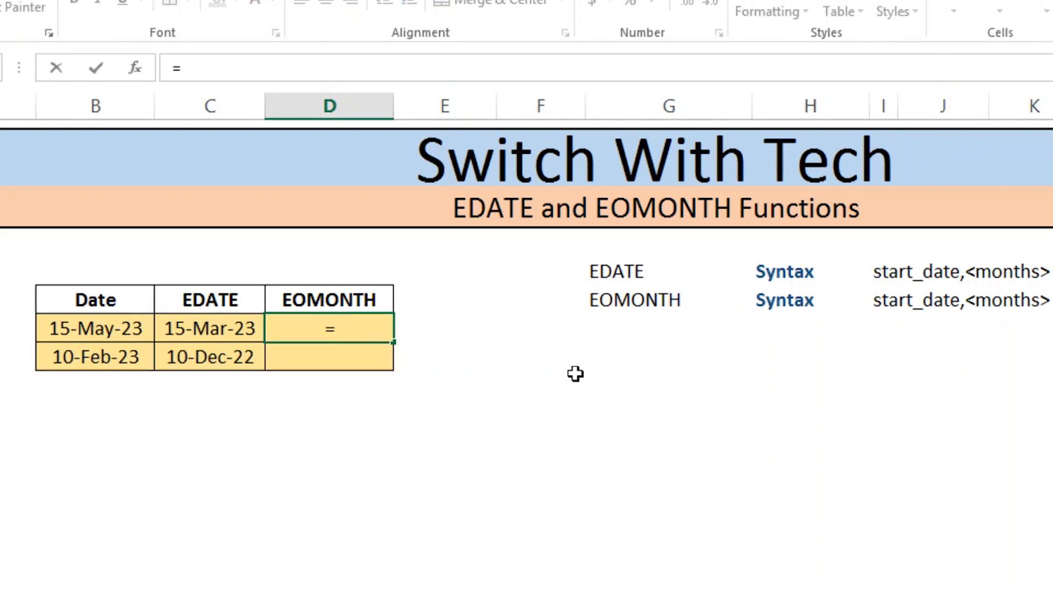
text(eom)
key(Tab)
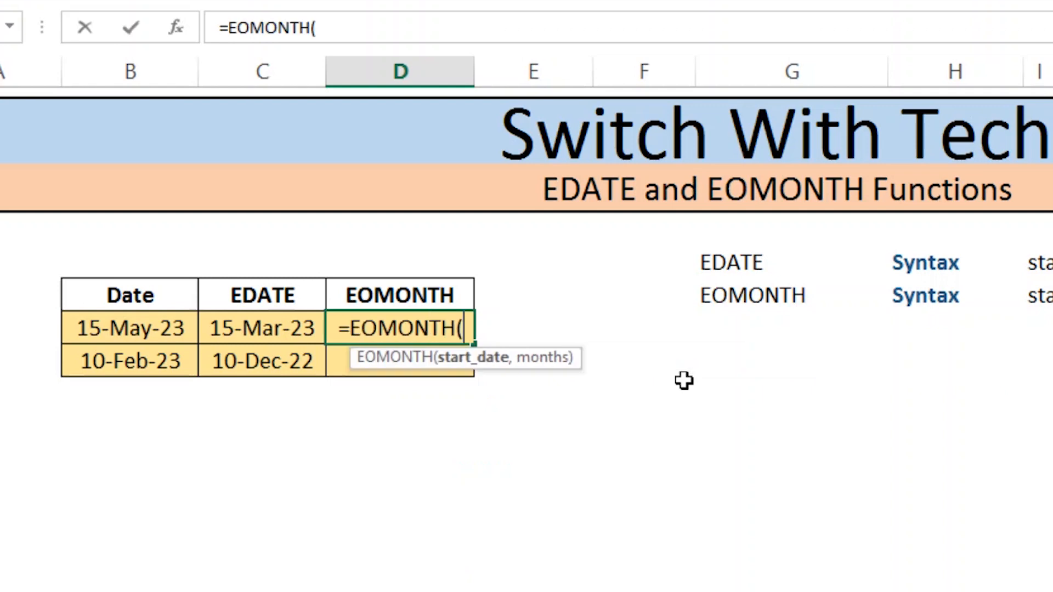
key(Left)
key(Left)
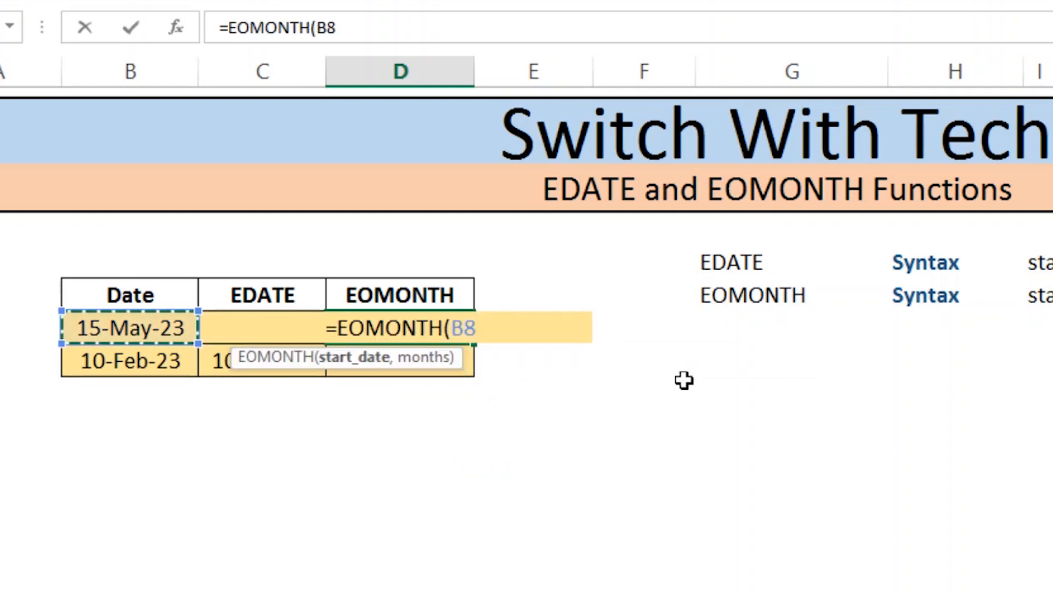
text(,)
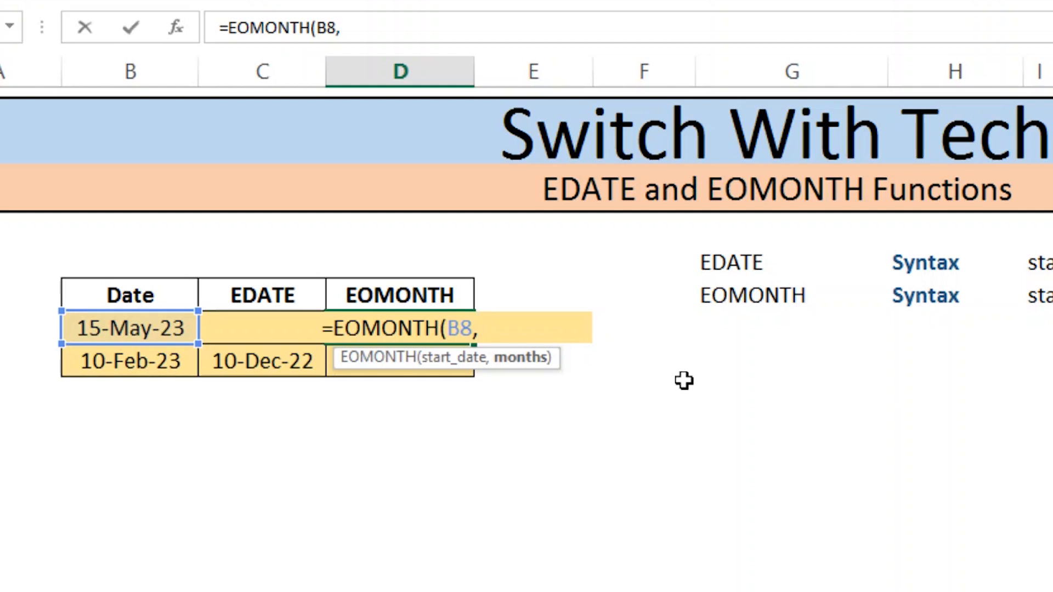
text(1)
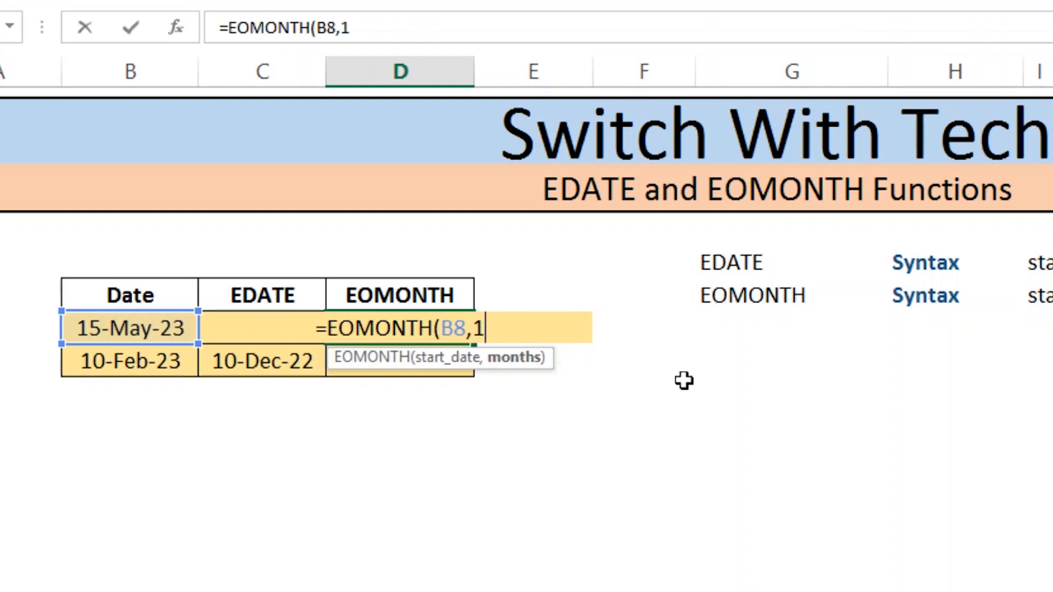
text())
key(Return)
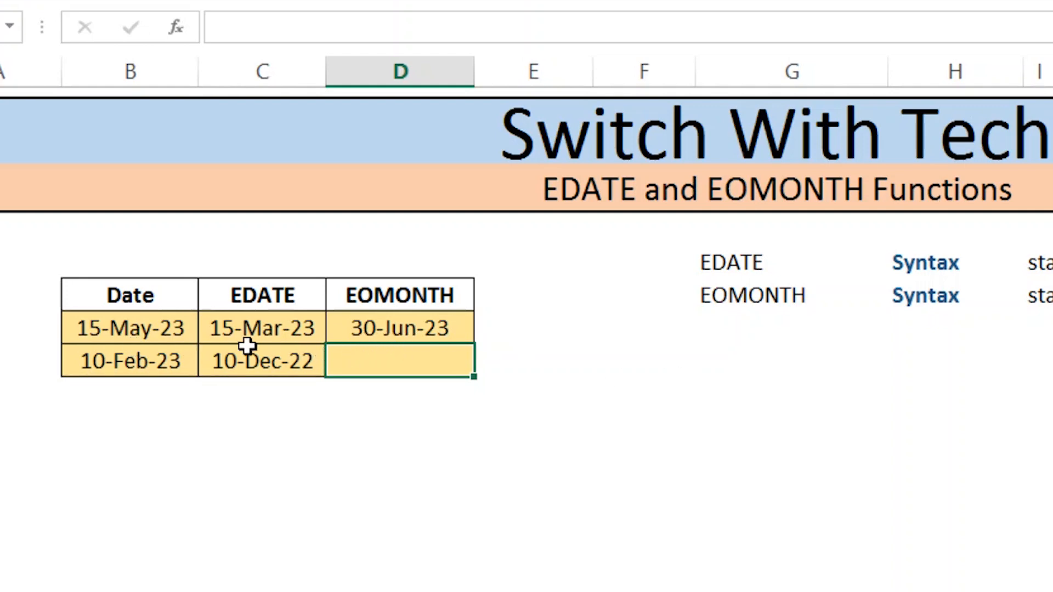
Change the months argument of the EOMONTH formula in D8 to 2
click(410, 329)
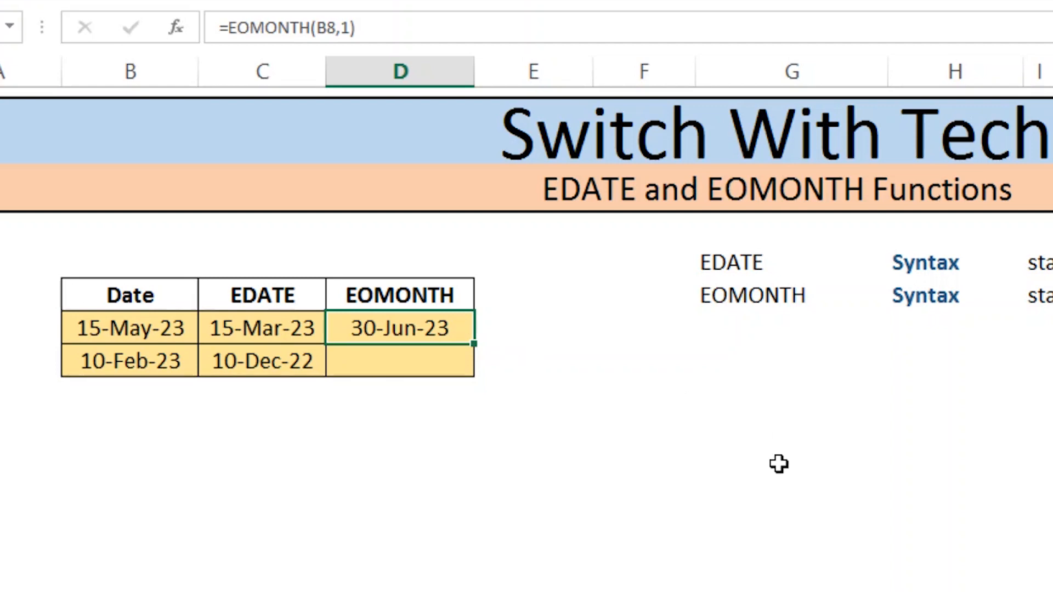
double_click(405, 325)
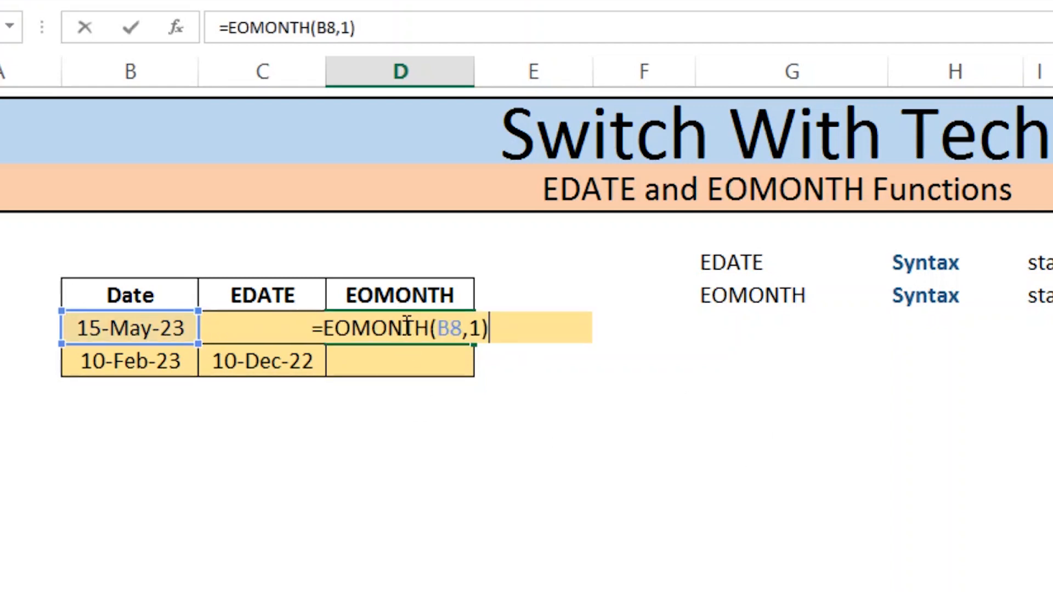
click(481, 328)
key(BackSpace)
text(2)
key(Return)
click(406, 329)
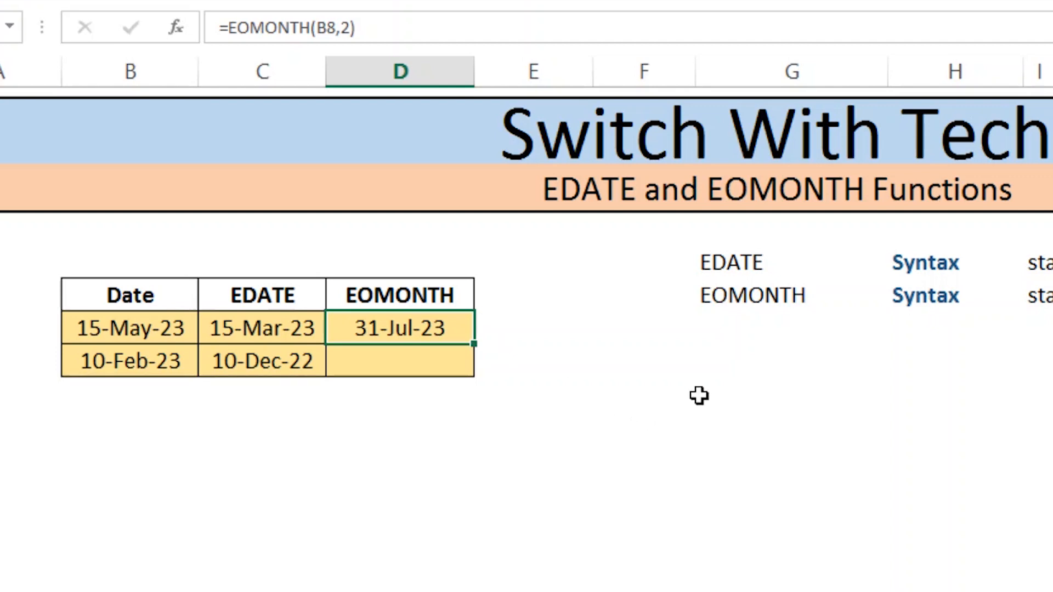
Change the months argument of the EOMONTH formula in D8 to -1
key(F2)
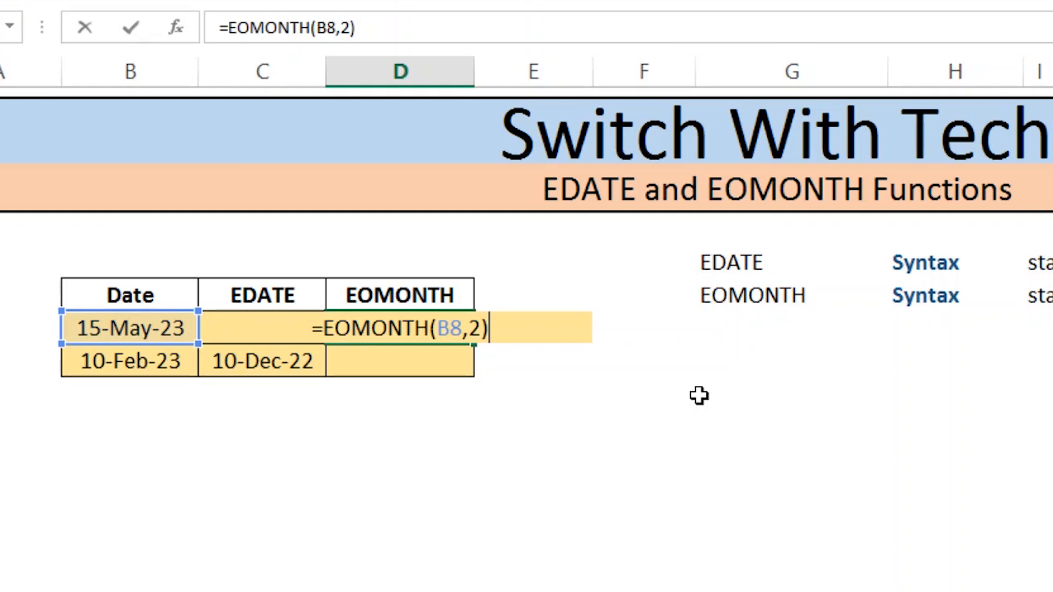
click(475, 332)
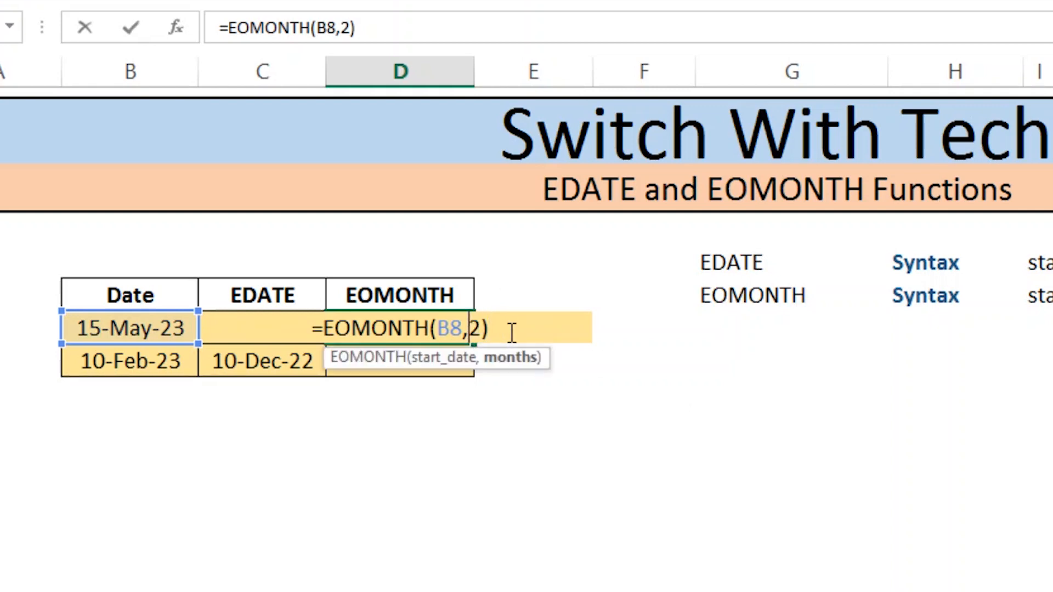
text(-)
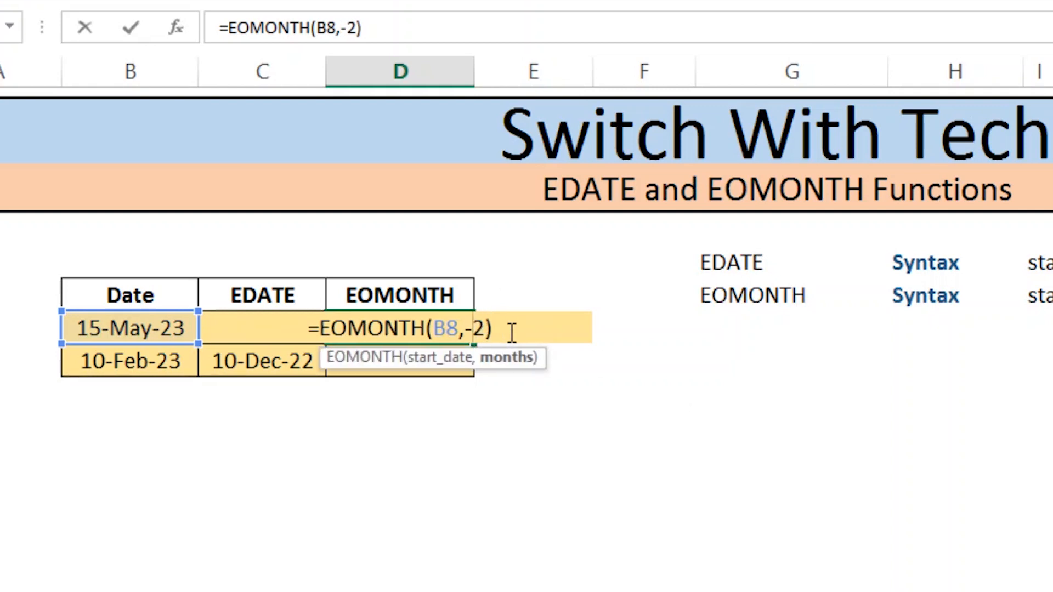
key(Delete)
text(1)
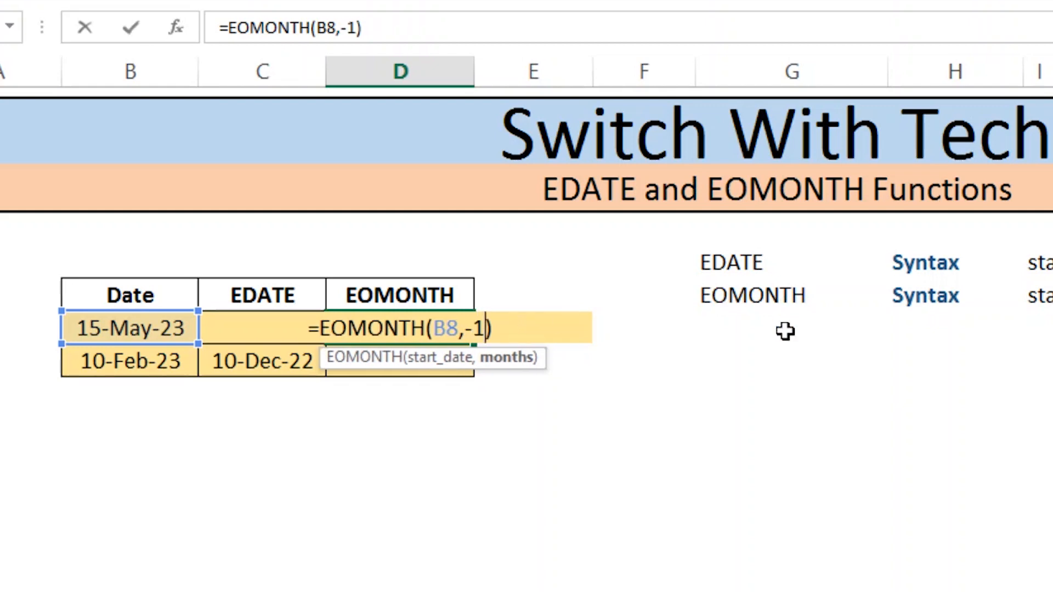
key(Return)
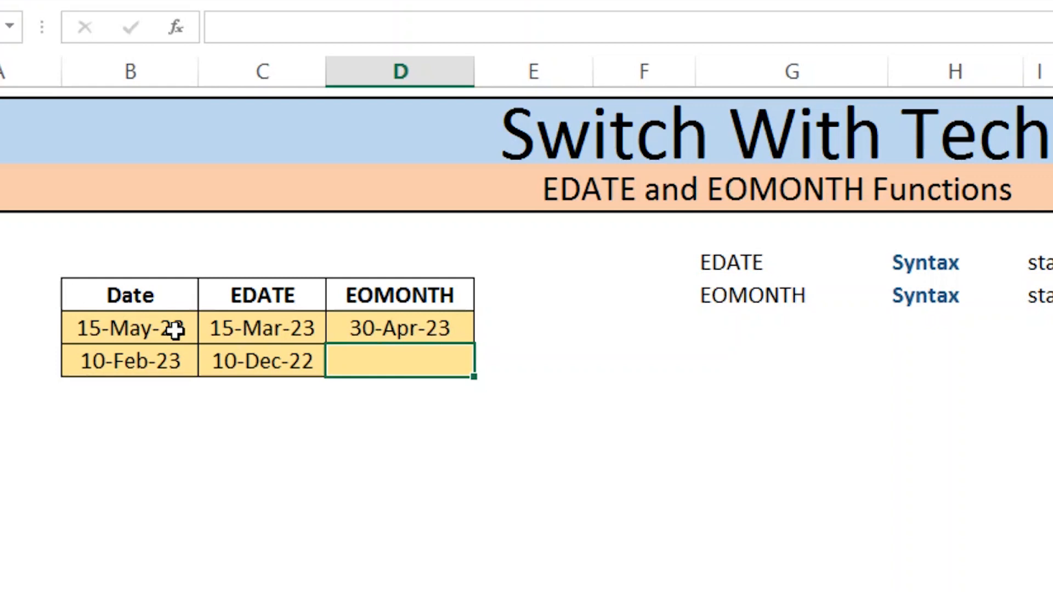
Copy the EOMONTH formula from D8 into D9 for the 10-Feb-23 row and clear the copy selection
click(175, 329)
click(400, 334)
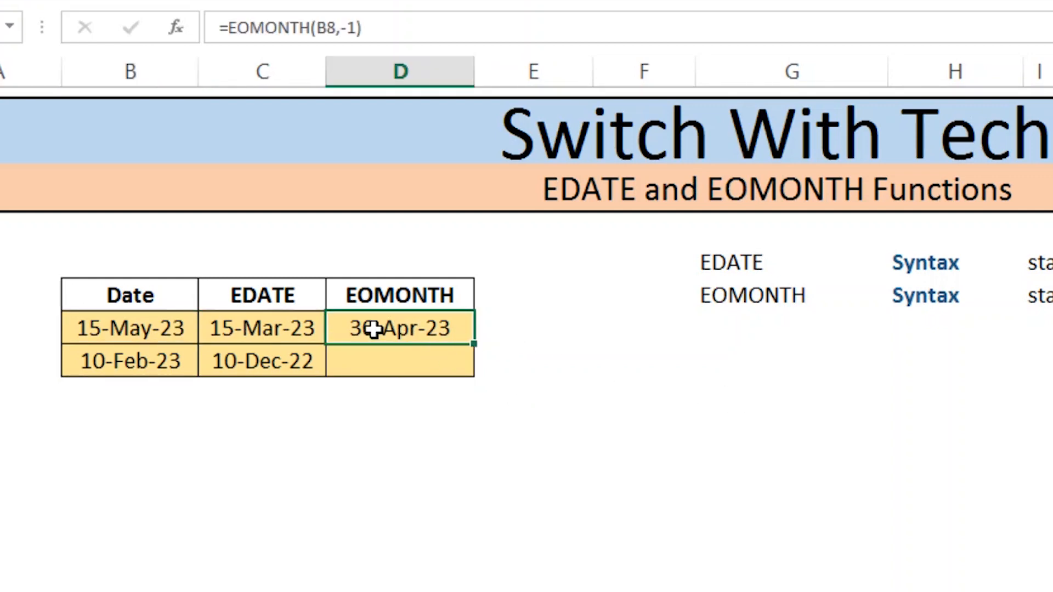
key(ctrl+c)
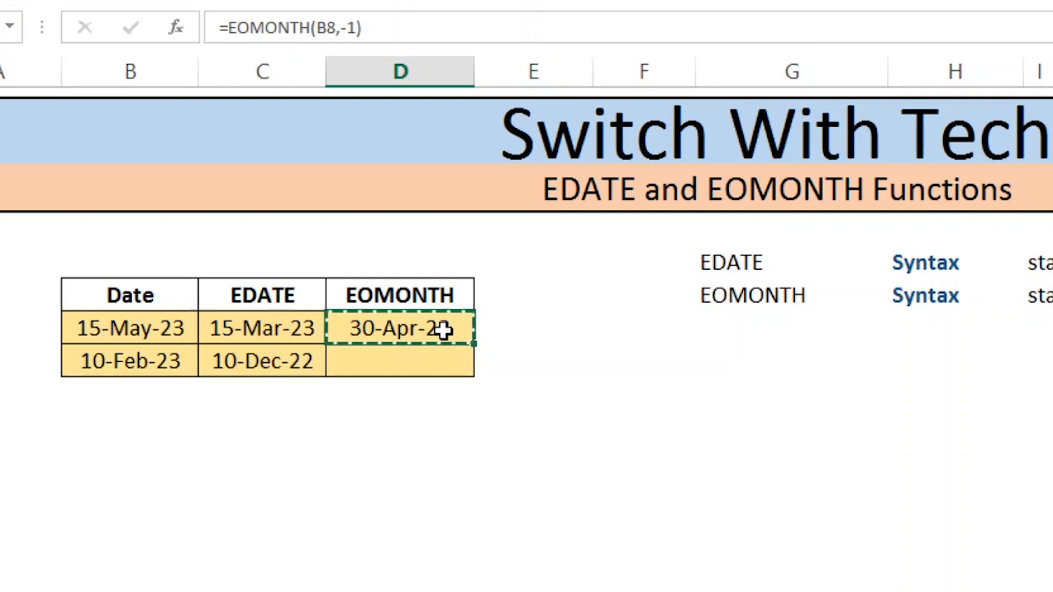
key(shift+Down)
key(ctrl+v)
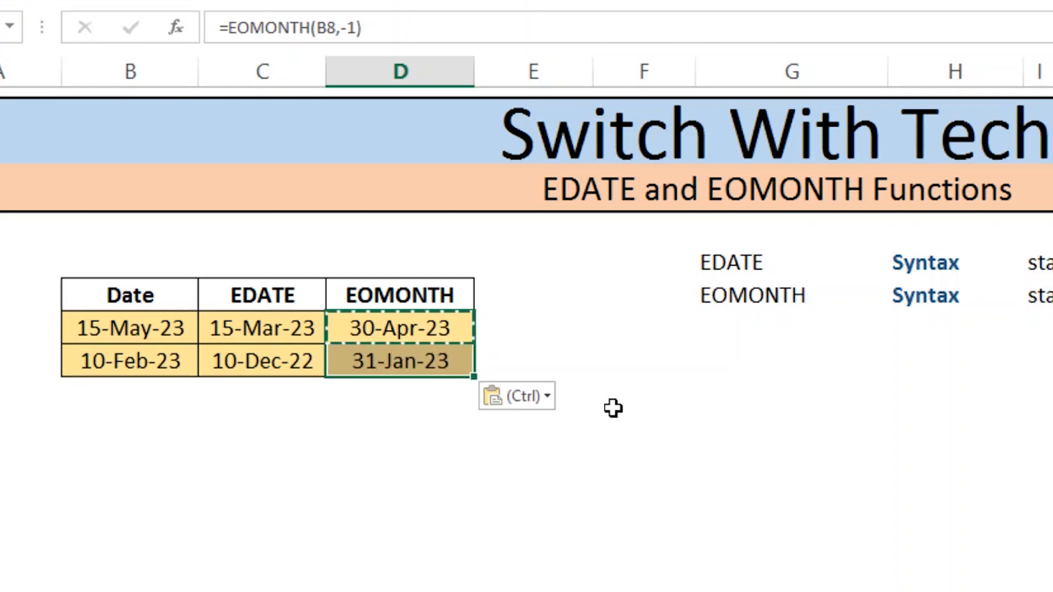
click(583, 359)
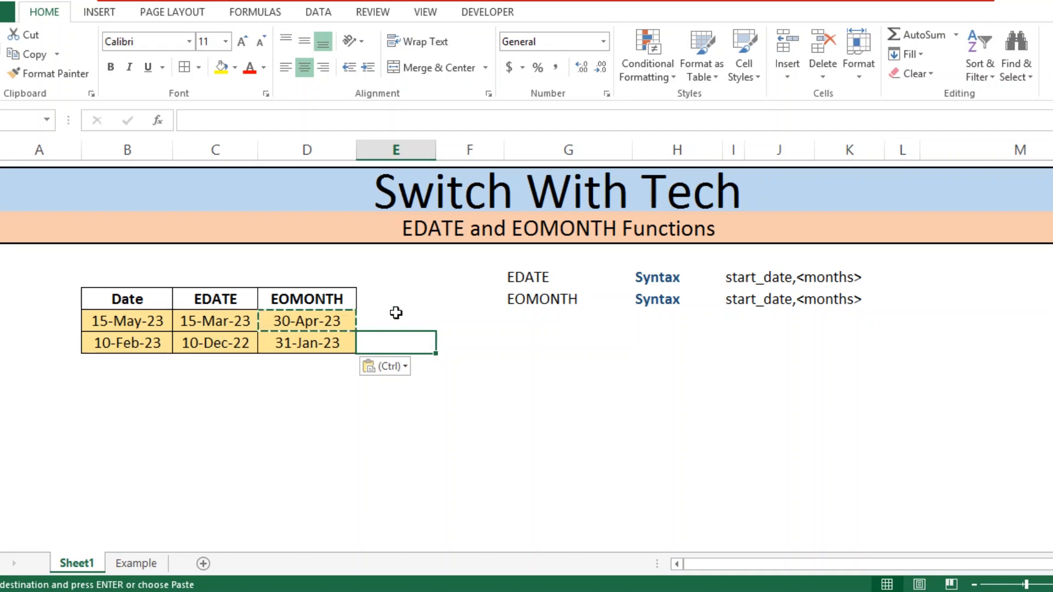
click(396, 313)
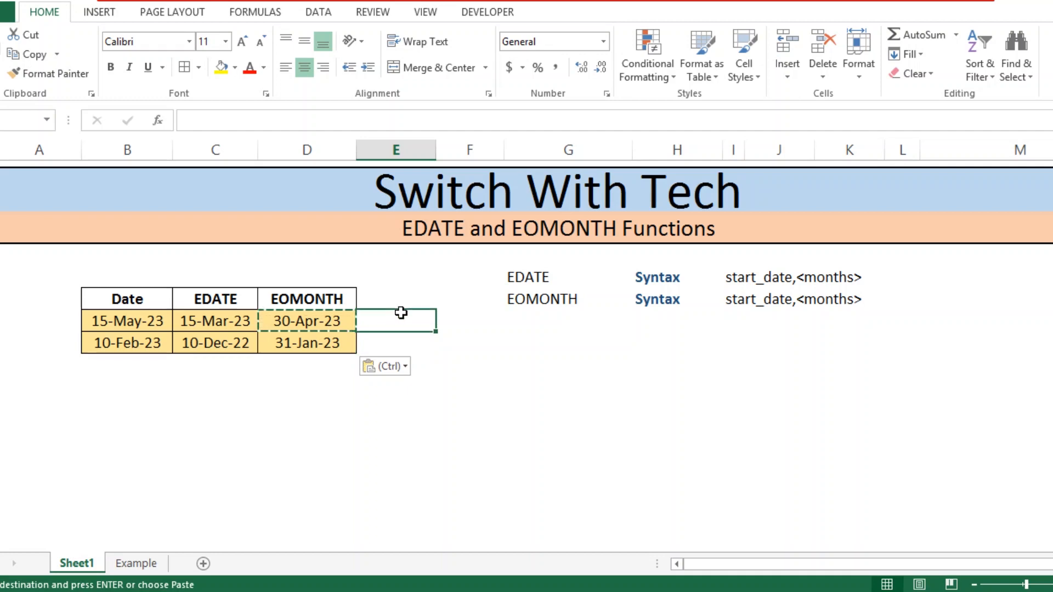
key(Escape)
click(460, 354)
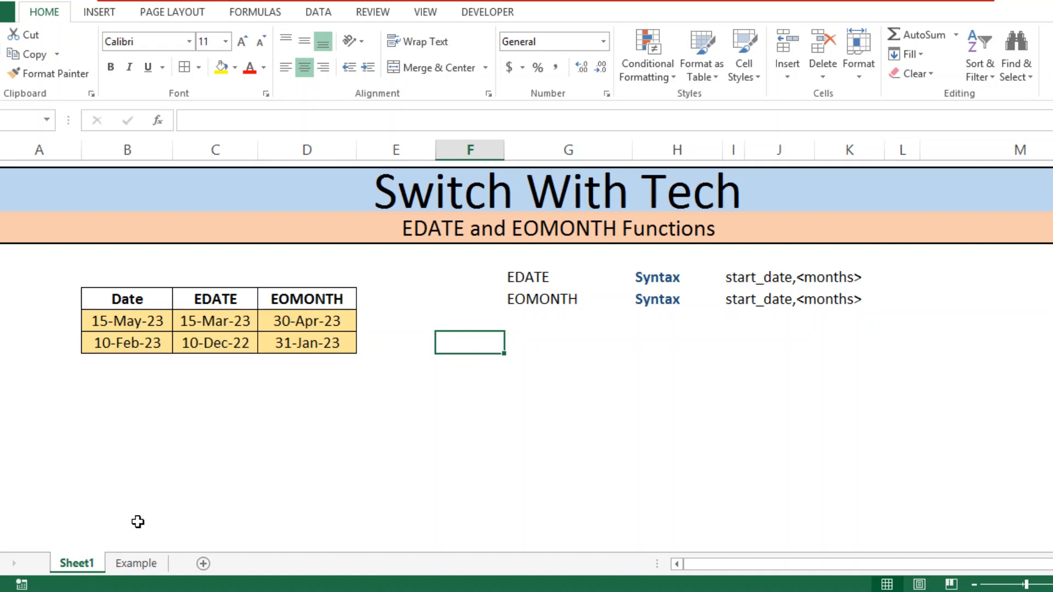
Open the Example sheet, review the DOB column, and select the first empty DOR cell of the retirement table
click(139, 566)
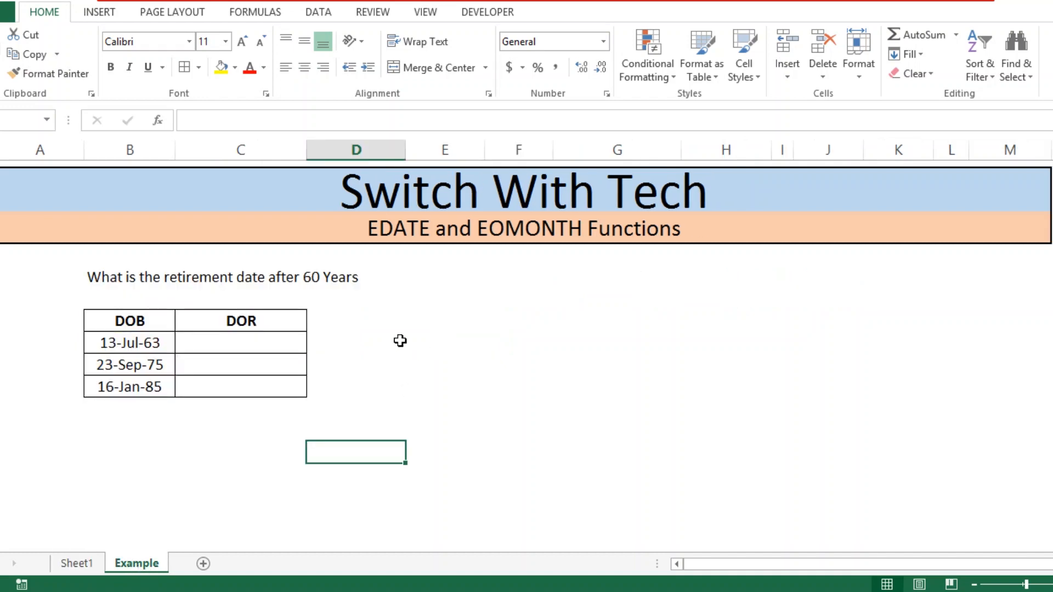
click(441, 337)
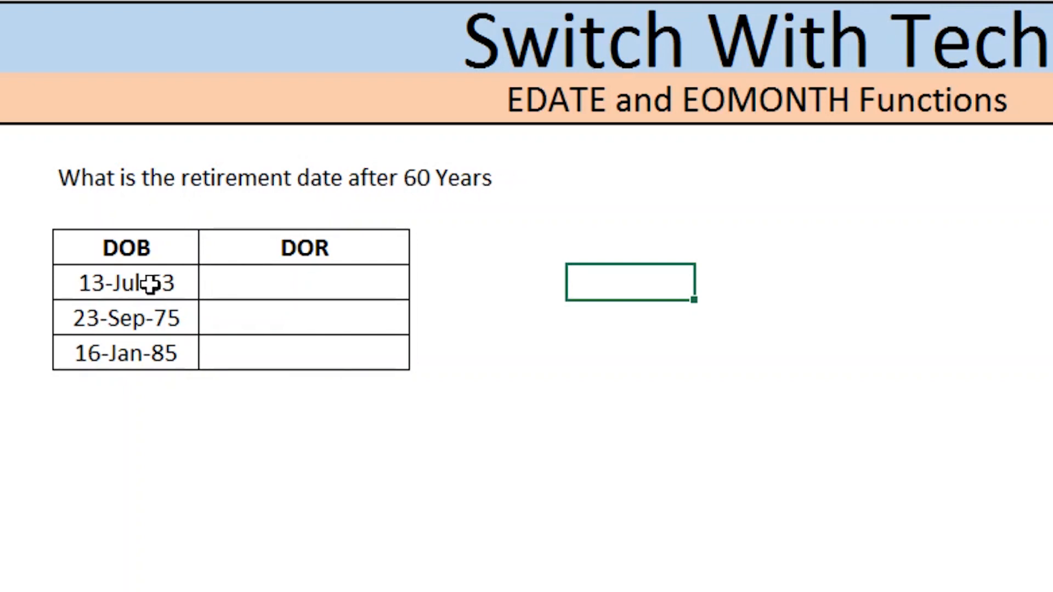
drag(150, 282, 165, 353)
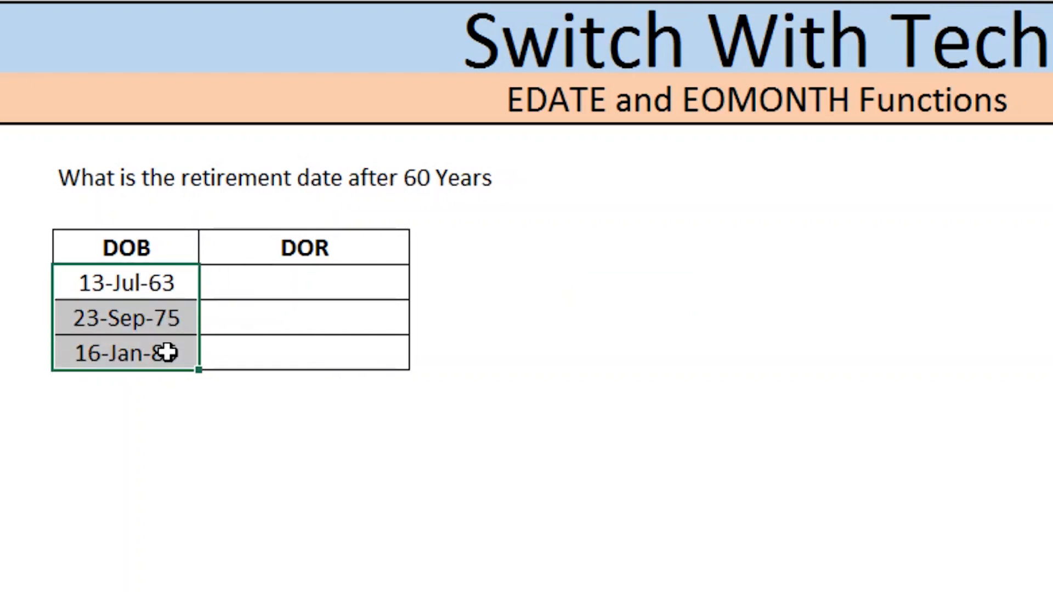
click(285, 287)
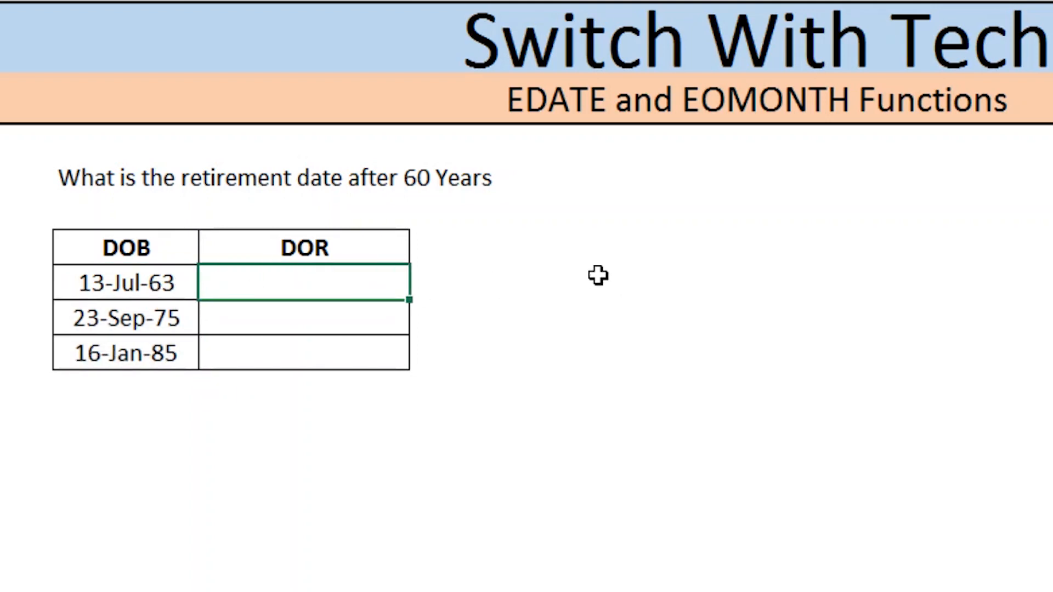